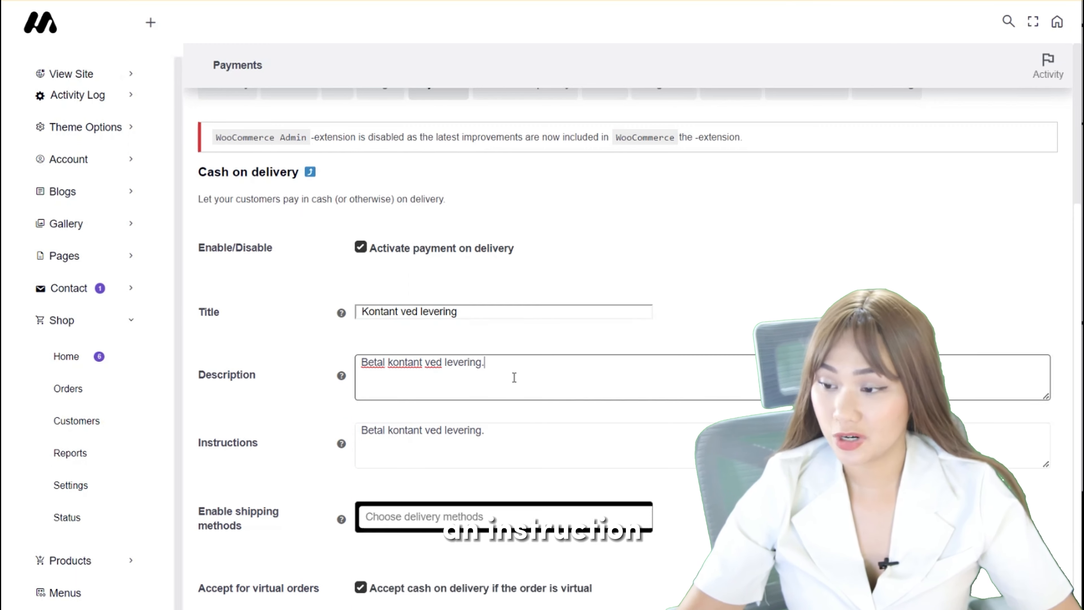
Examine the cash on delivery instructions and the shipping methods available for the Enable shipping methods setting.
{"action": "left_click", "coordinate": [515, 429]}
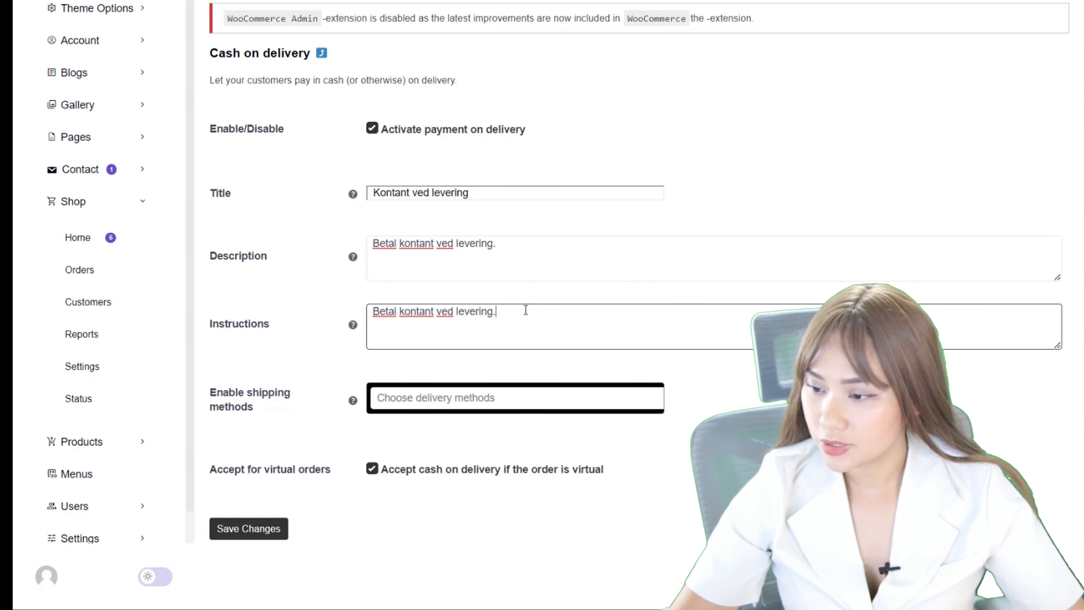
{"action": "left_click", "coordinate": [300, 301]}
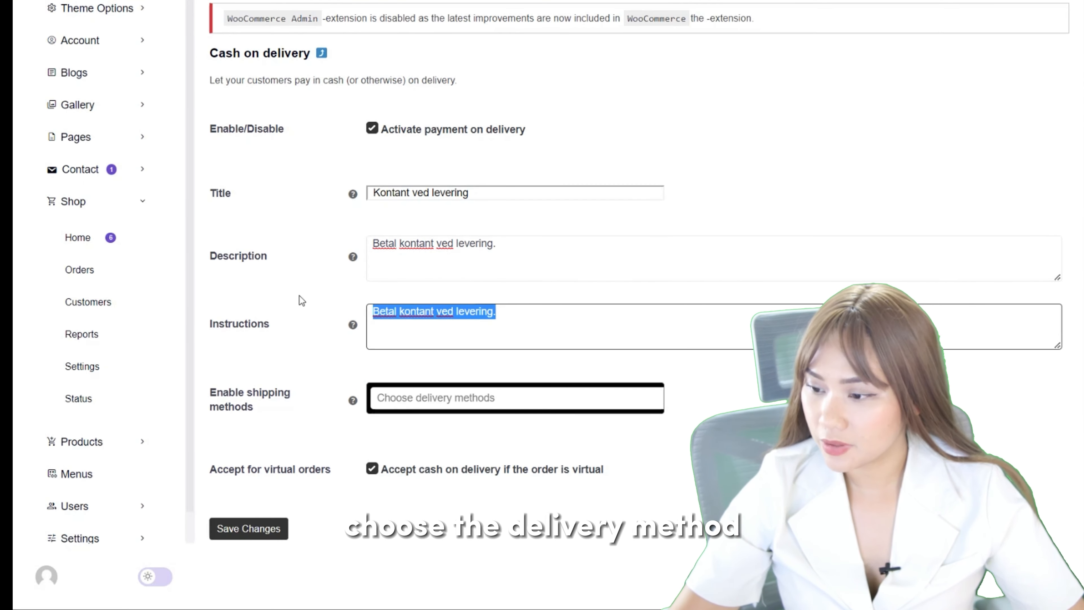
{"action": "left_click", "coordinate": [441, 401]}
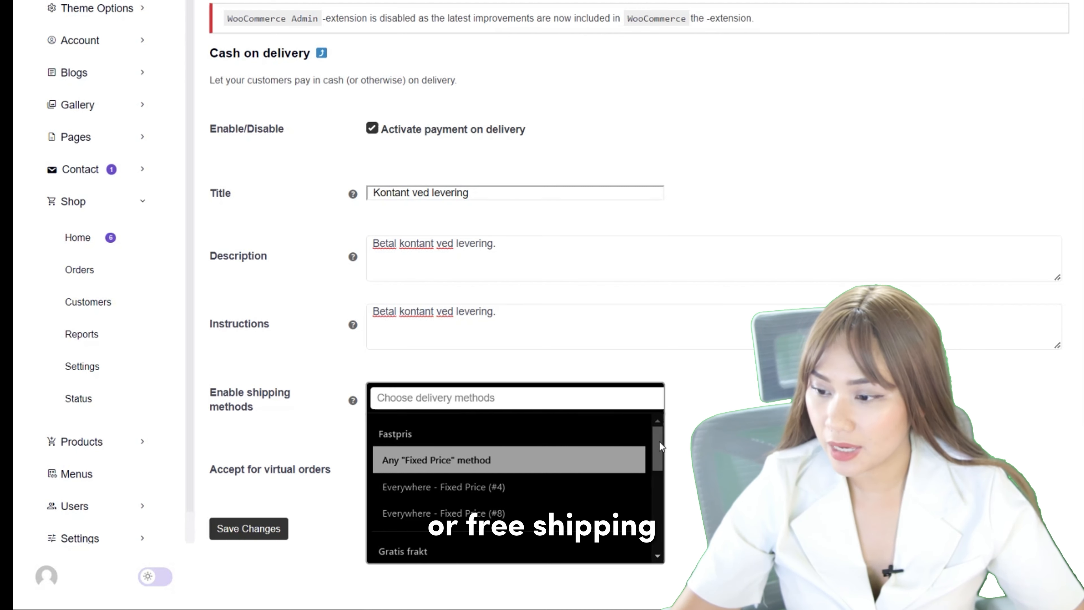
{"action": "mouse_move", "coordinate": [659, 441]}
{"action": "left_mouse_down"}
{"action": "mouse_move", "coordinate": [664, 464]}
{"action": "mouse_move", "coordinate": [660, 445]}
{"action": "left_mouse_up"}
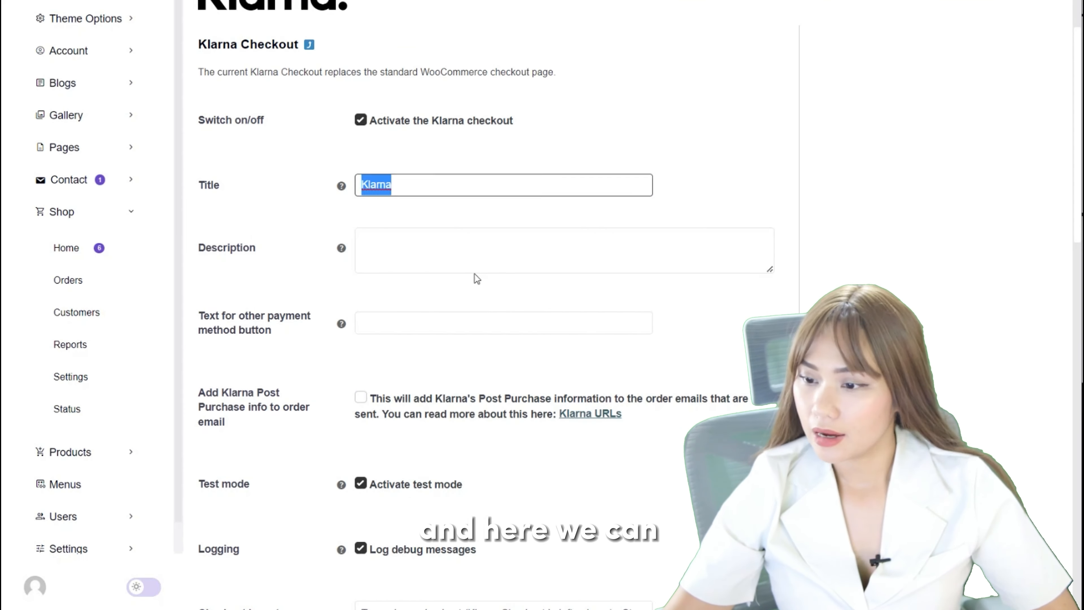
Examine Klarna's description, other payment method button text and European production API credential fields.
{"action": "left_click", "coordinate": [431, 241]}
{"action": "scroll", "coordinate": [401, 284], "scroll_direction": "down", "scroll_amount": 3}
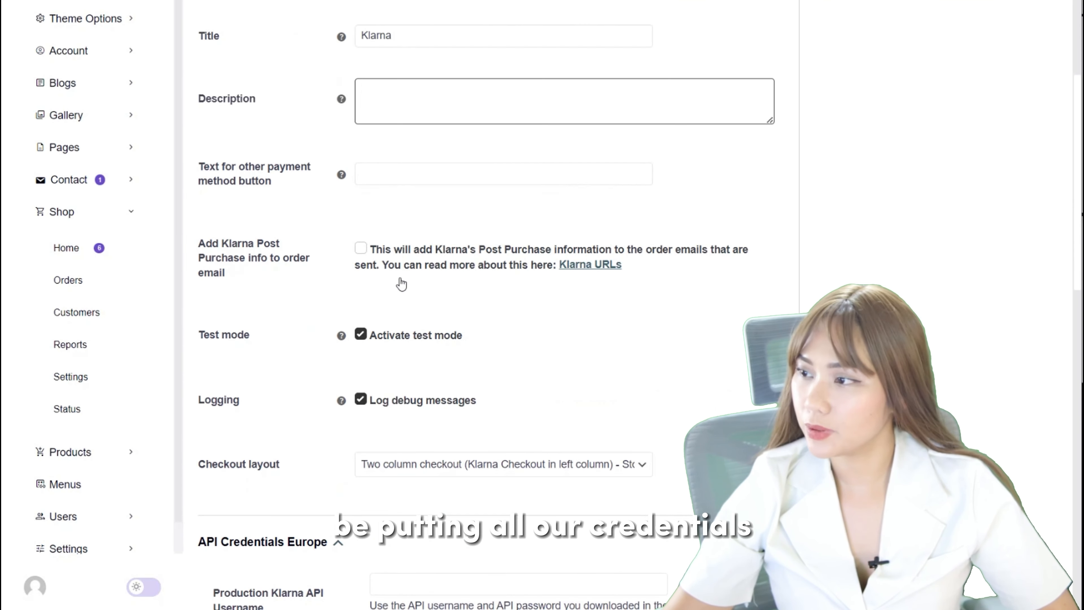
{"action": "left_click", "coordinate": [411, 173]}
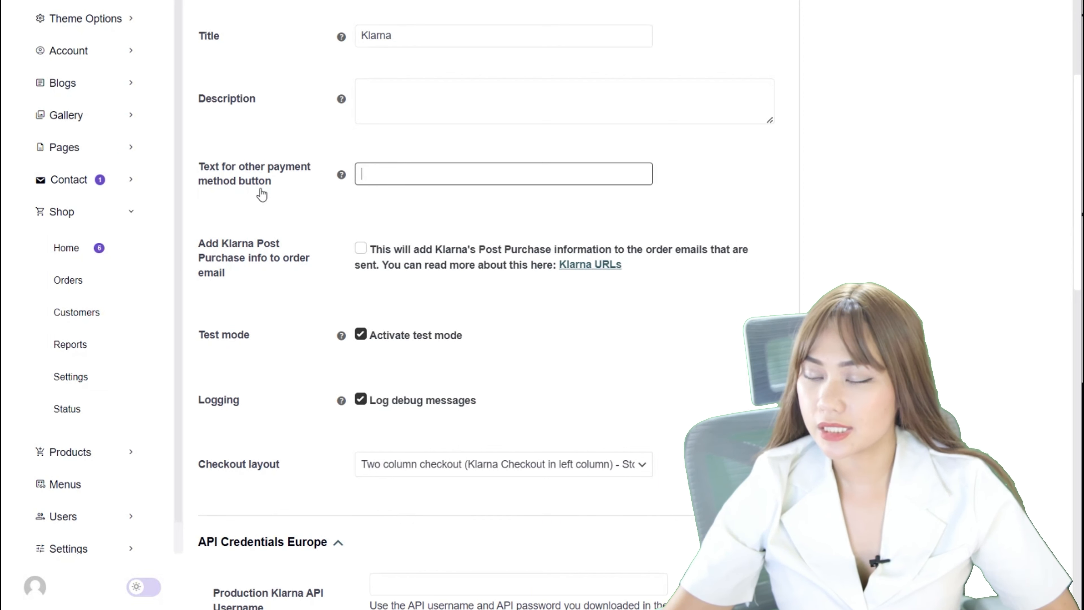
{"action": "scroll", "coordinate": [423, 147], "scroll_direction": "down", "scroll_amount": 2}
{"action": "scroll", "coordinate": [427, 111], "scroll_direction": "down", "scroll_amount": 8}
{"action": "left_click", "coordinate": [393, 134]}
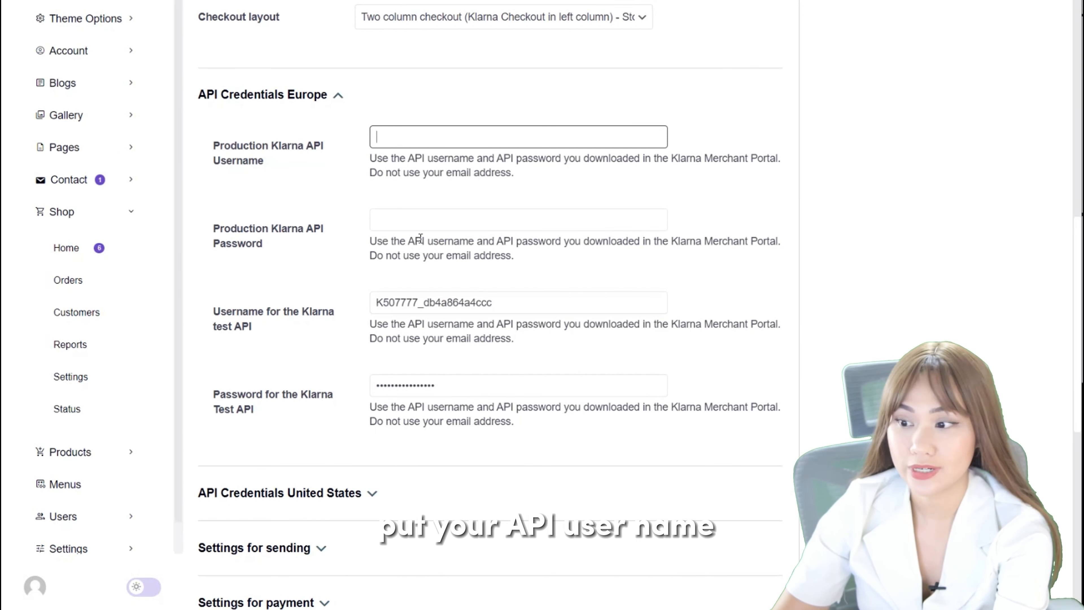
{"action": "left_click", "coordinate": [421, 224]}
{"action": "left_click", "coordinate": [358, 258]}
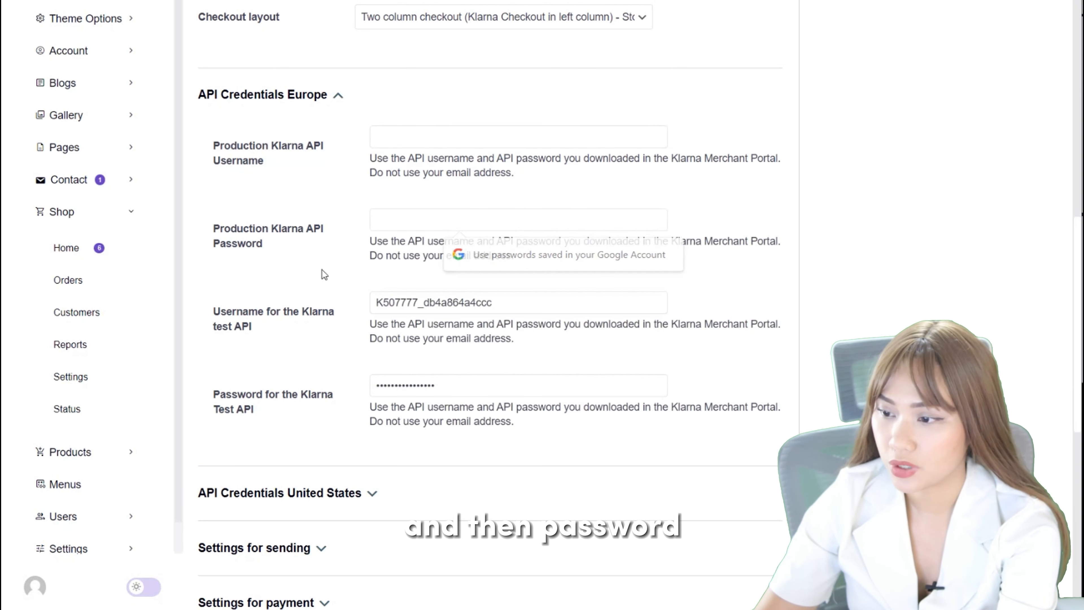
Clear the stored username and password for the Klarna test API in the European credentials.
{"action": "left_click", "coordinate": [513, 304]}
{"action": "left_click_drag", "start_coordinate": [508, 303], "coordinate": [341, 295]}
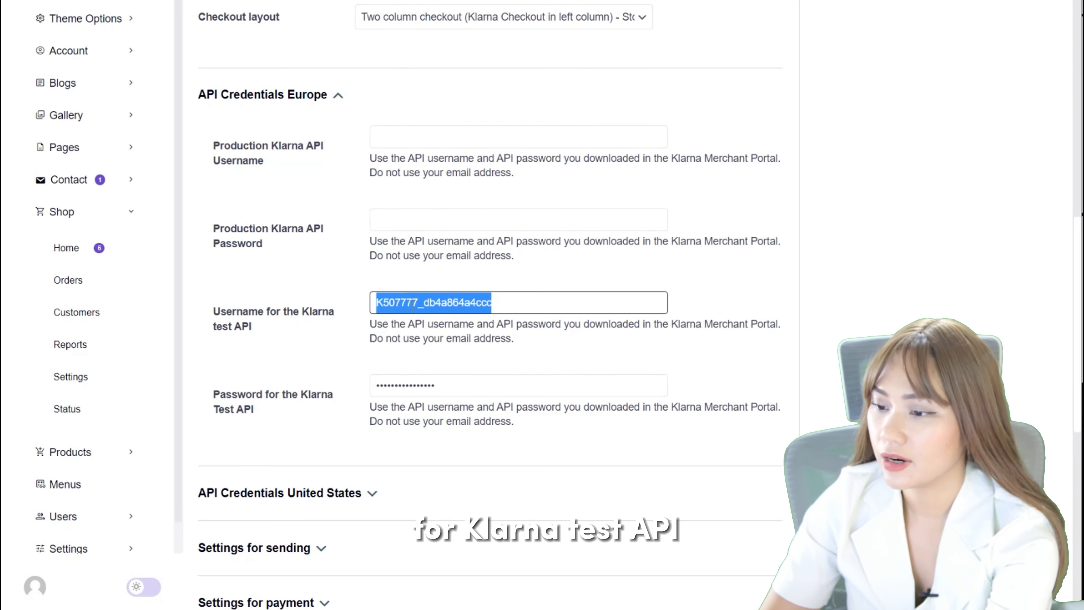
{"action": "key", "text": "BackSpace"}
{"action": "left_click", "coordinate": [442, 382]}
{"action": "left_click_drag", "start_coordinate": [443, 382], "coordinate": [291, 383]}
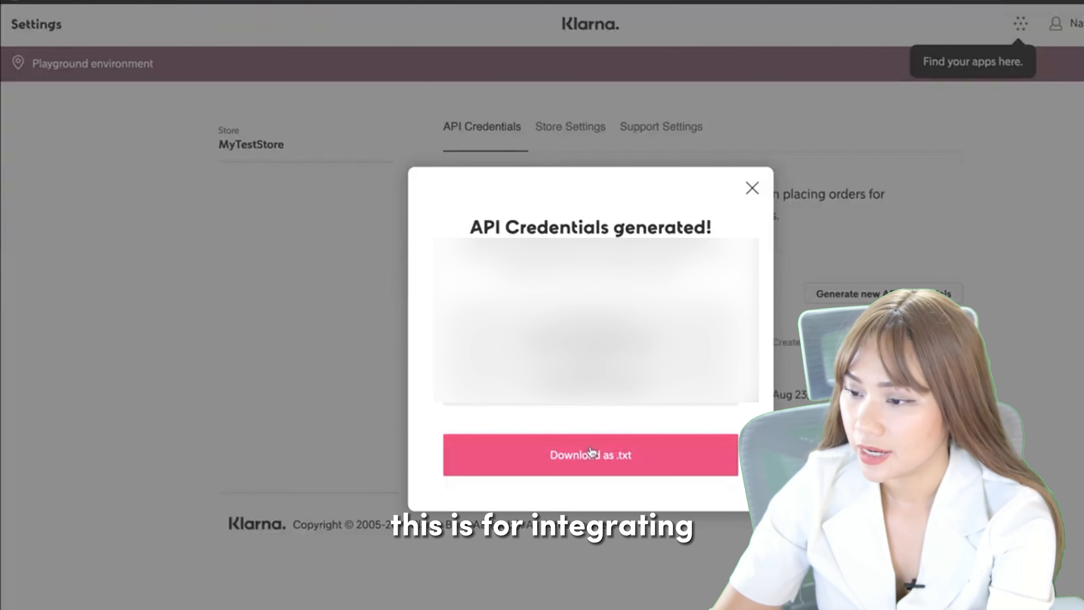
Download the generated API credentials from the Klarna merchant portal as a .txt file.
{"action": "left_click", "coordinate": [591, 451]}
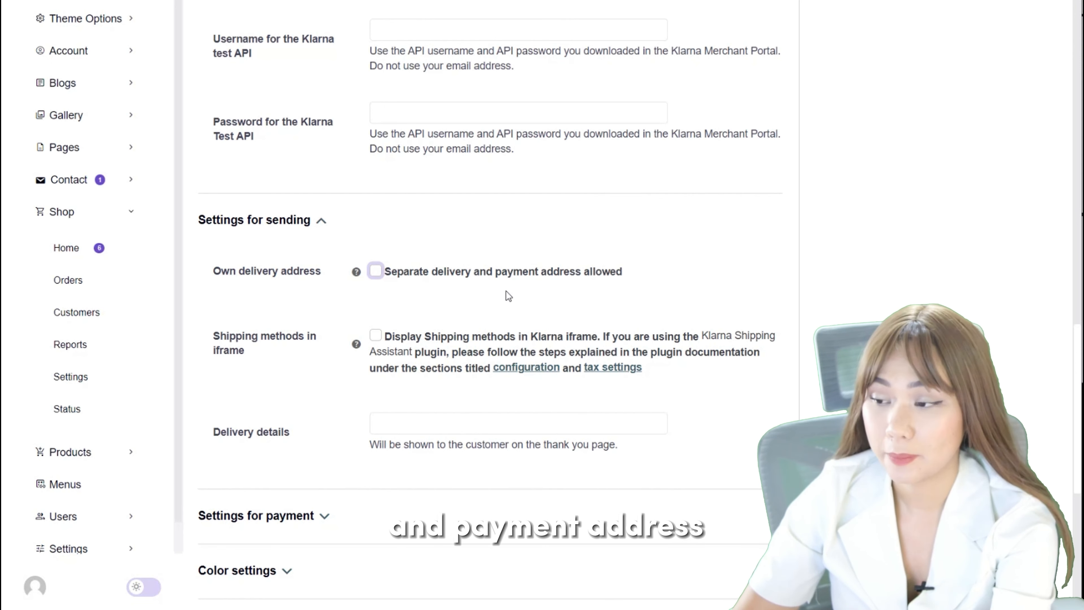
Examine Klarna's settings for sending, covering separate delivery address, shipping methods in iframe and delivery details.
{"action": "scroll", "coordinate": [404, 284], "scroll_direction": "down", "scroll_amount": 2}
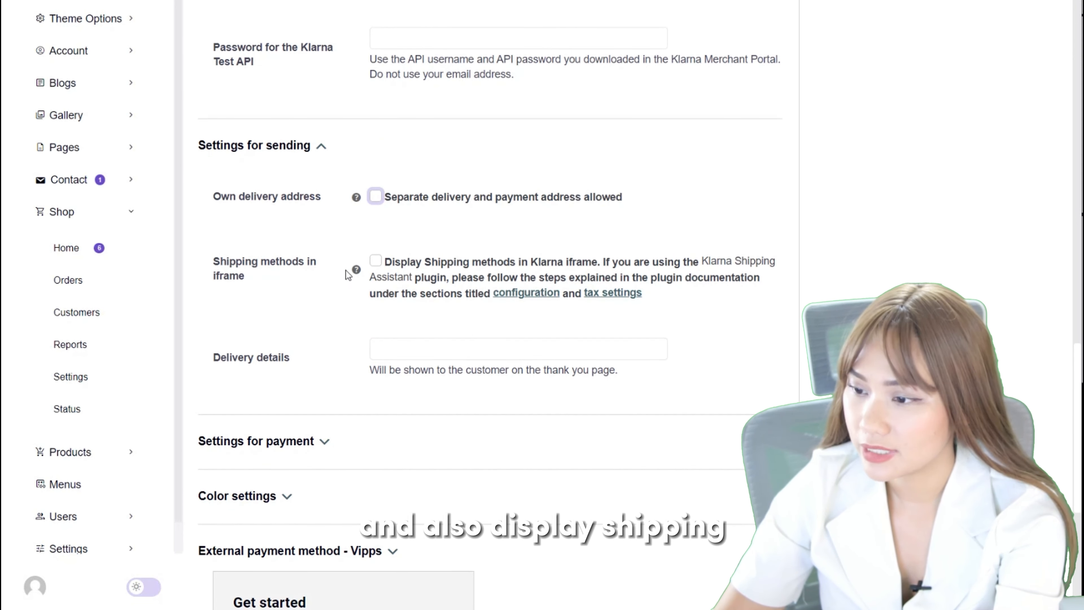
{"action": "scroll", "coordinate": [376, 265], "scroll_direction": "down", "scroll_amount": 2}
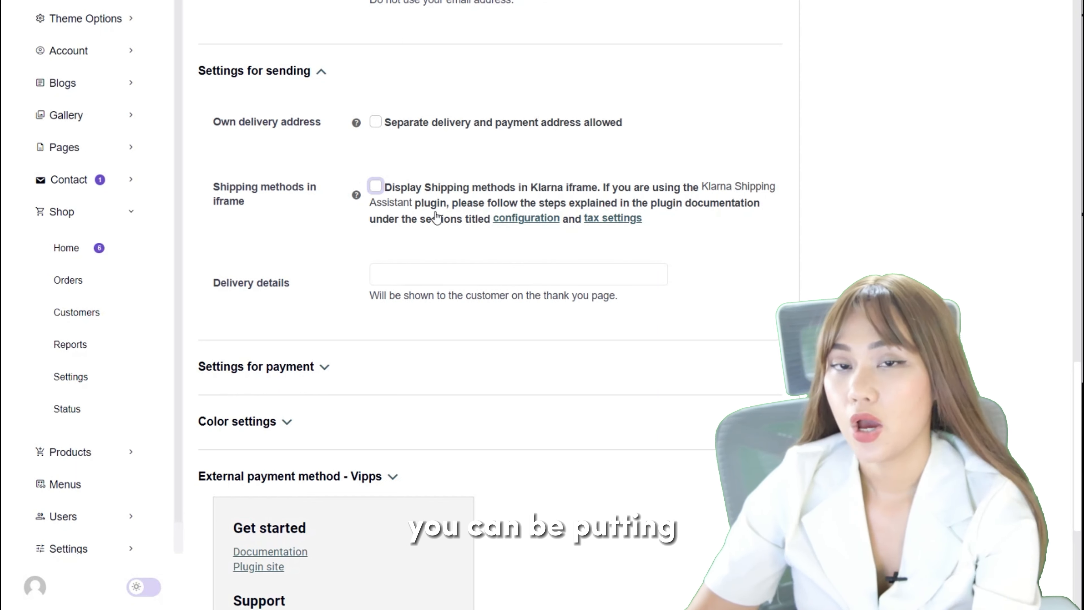
{"action": "scroll", "coordinate": [416, 322], "scroll_direction": "down", "scroll_amount": 2}
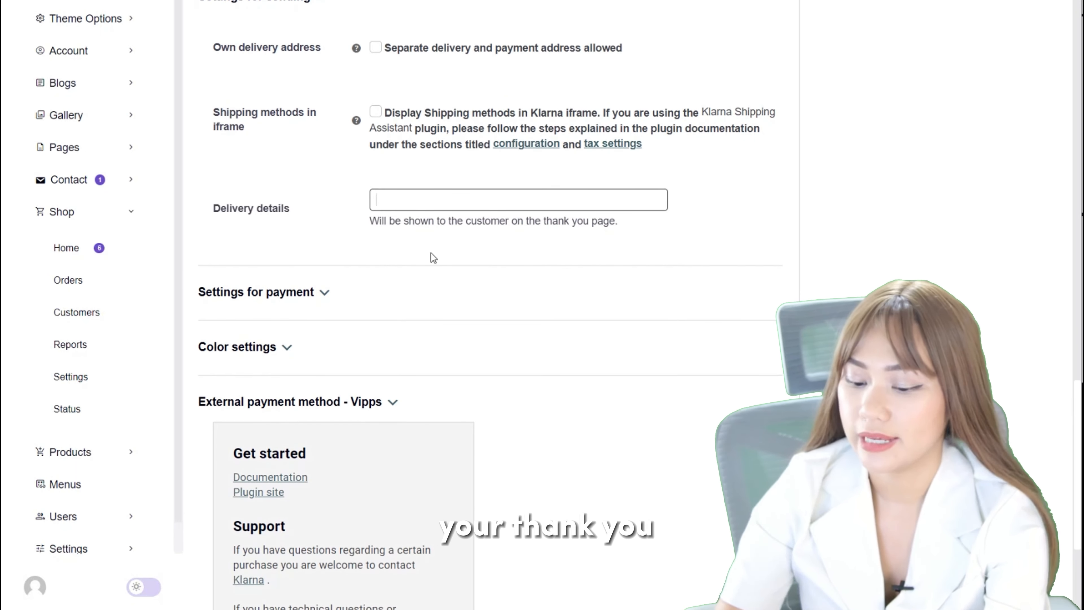
{"action": "left_click", "coordinate": [426, 208]}
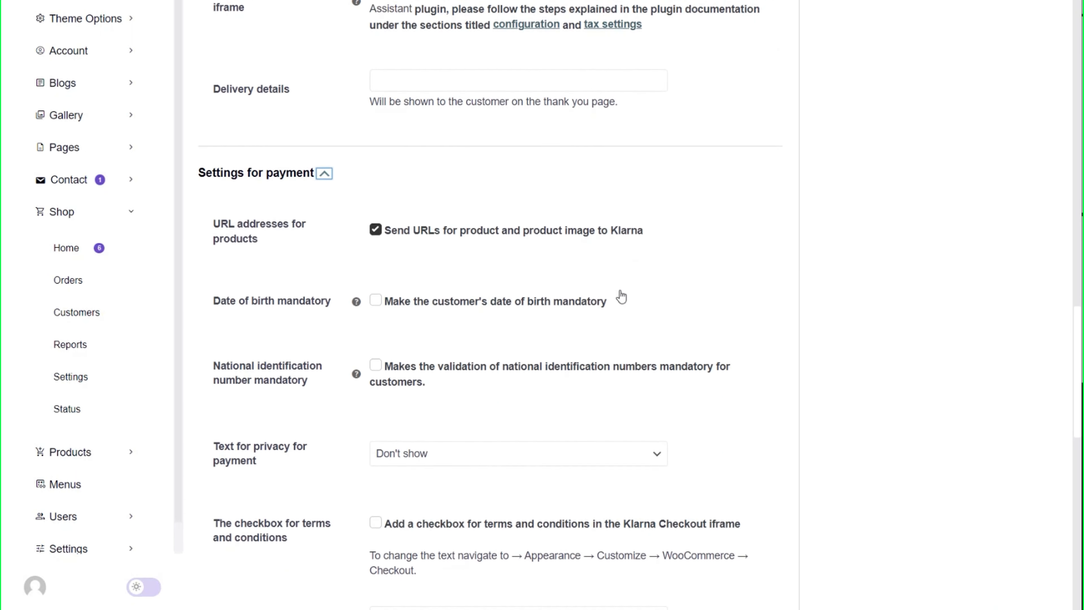
{"action": "scroll", "coordinate": [620, 298], "scroll_direction": "down", "scroll_amount": 1}
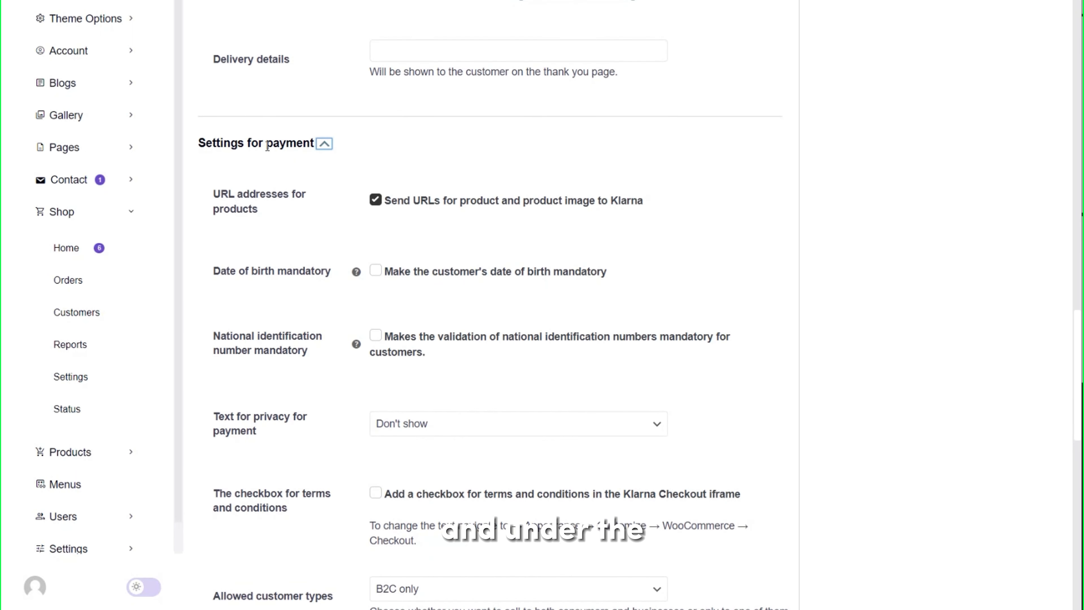
Examine Klarna's settings for payment, including mandatory customer fields, the privacy text choices and the allowed customer types.
{"action": "scroll", "coordinate": [324, 168], "scroll_direction": "down", "scroll_amount": 3}
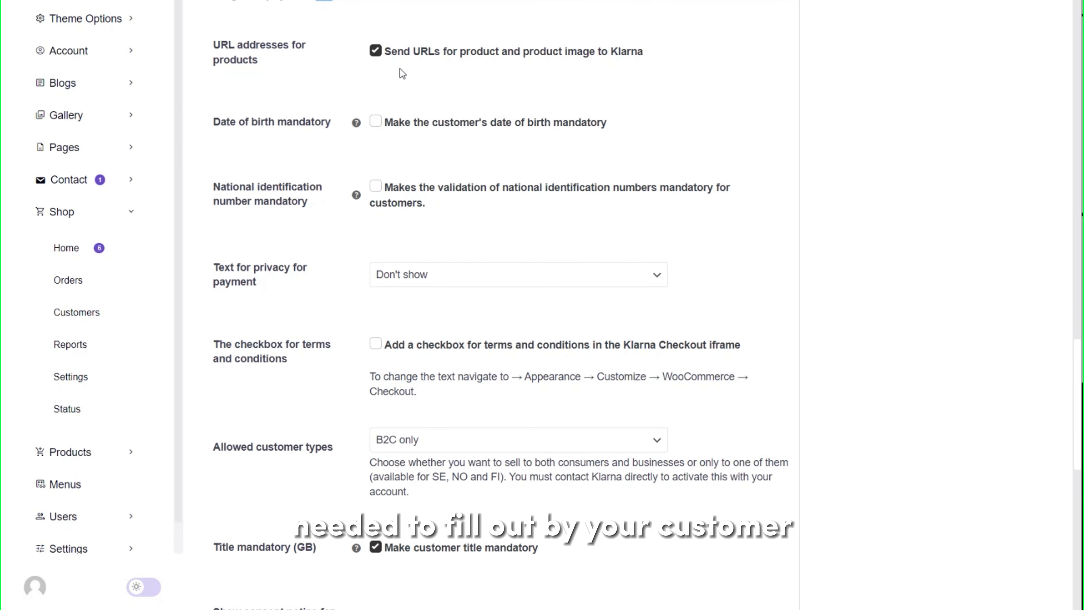
{"action": "scroll", "coordinate": [391, 172], "scroll_direction": "down", "scroll_amount": 2}
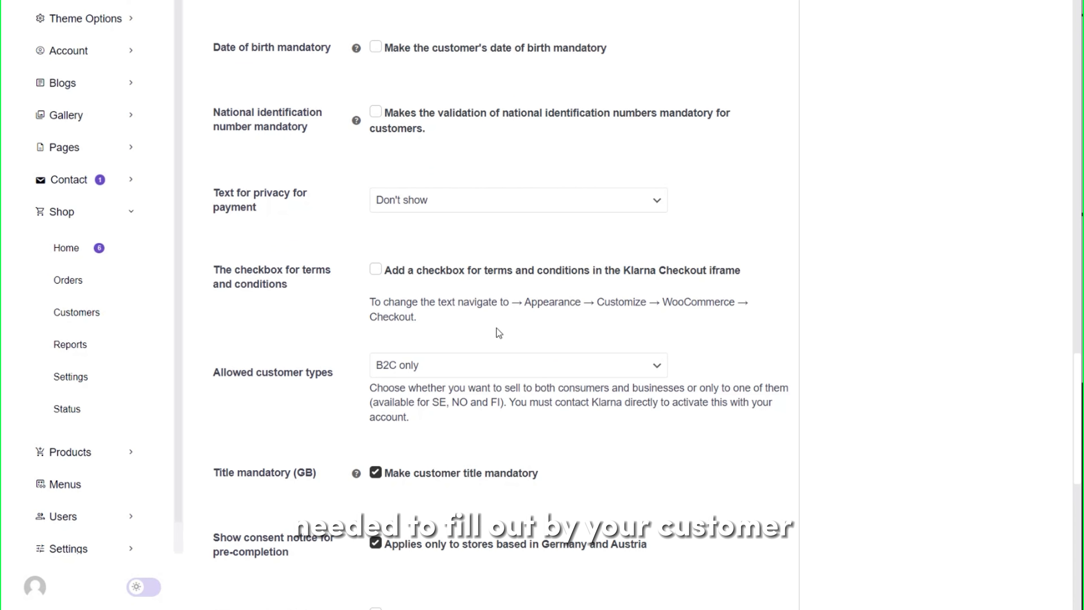
{"action": "scroll", "coordinate": [431, 249], "scroll_direction": "down", "scroll_amount": 2}
{"action": "left_click", "coordinate": [453, 129]}
{"action": "left_click", "coordinate": [477, 144]}
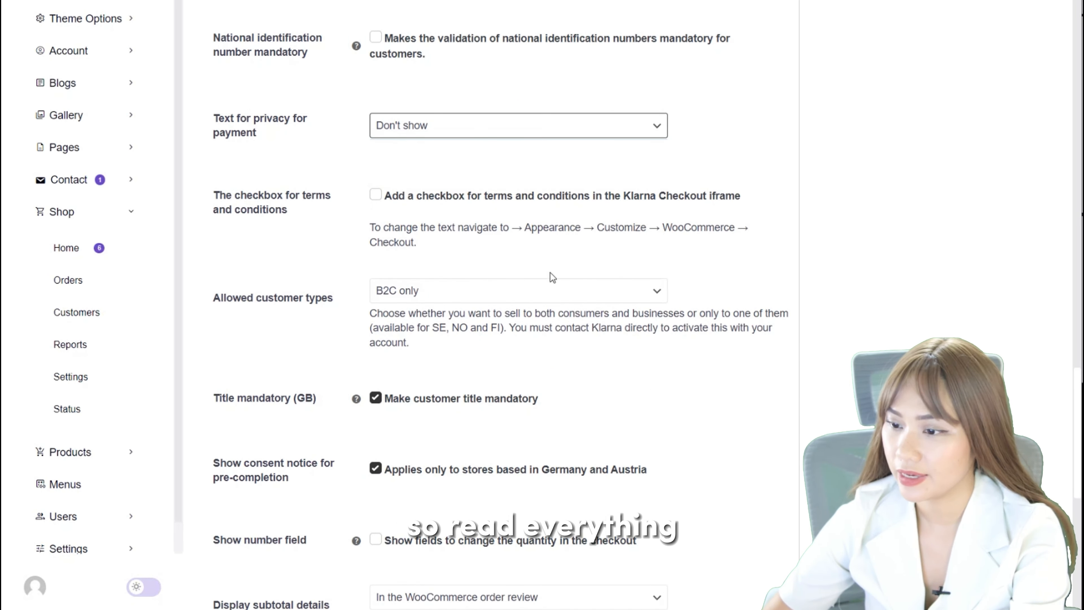
{"action": "scroll", "coordinate": [553, 278], "scroll_direction": "down", "scroll_amount": 2}
{"action": "left_click", "coordinate": [477, 226]}
{"action": "left_click", "coordinate": [430, 234]}
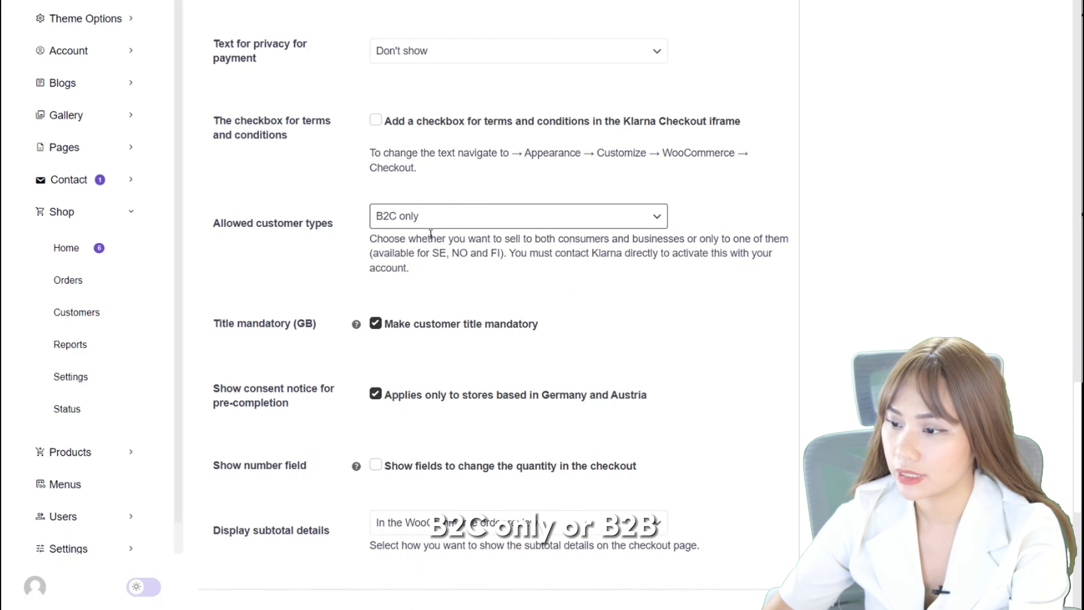
{"action": "left_click", "coordinate": [429, 220]}
{"action": "left_click", "coordinate": [416, 227]}
{"action": "scroll", "coordinate": [375, 231], "scroll_direction": "down", "scroll_amount": 4}
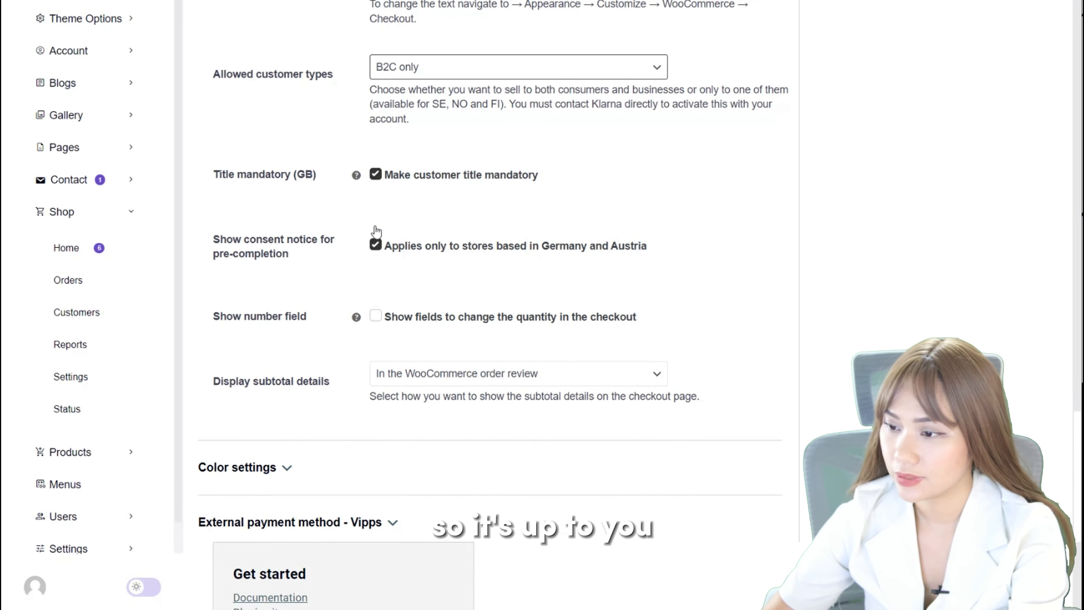
{"action": "scroll", "coordinate": [456, 168], "scroll_direction": "down", "scroll_amount": 6}
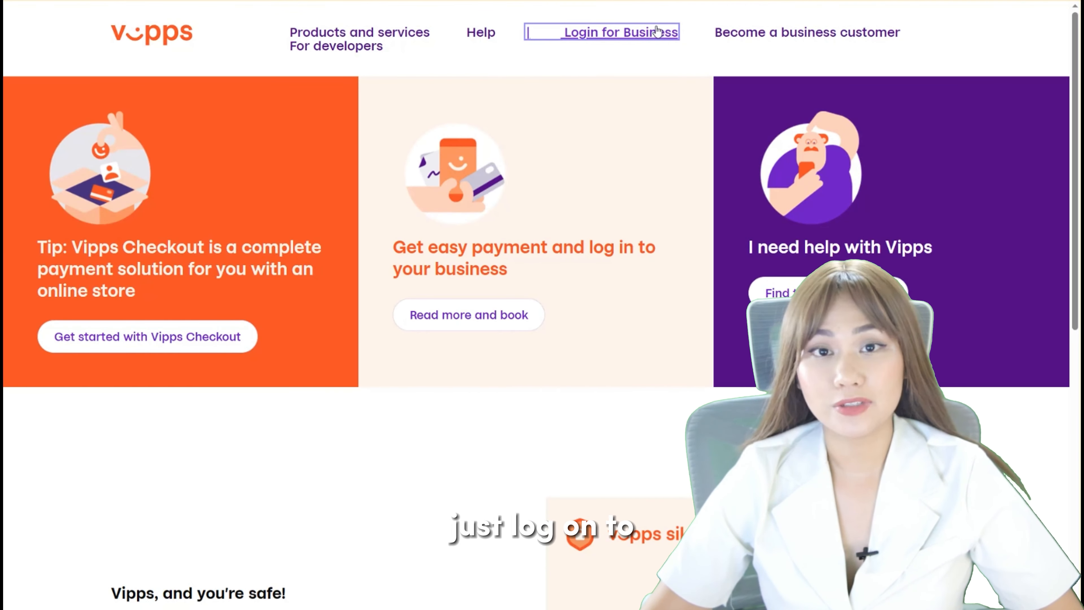
Go to the business login on the Vipps site and start the enterprise agreement for a new business customer.
{"action": "left_click", "coordinate": [657, 32]}
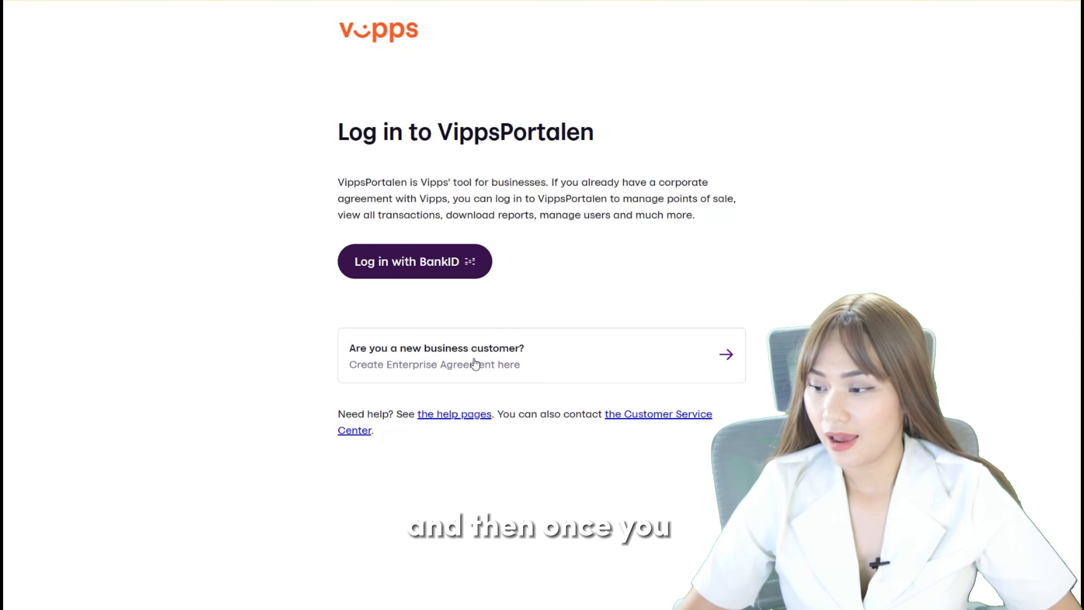
{"action": "left_click", "coordinate": [721, 358]}
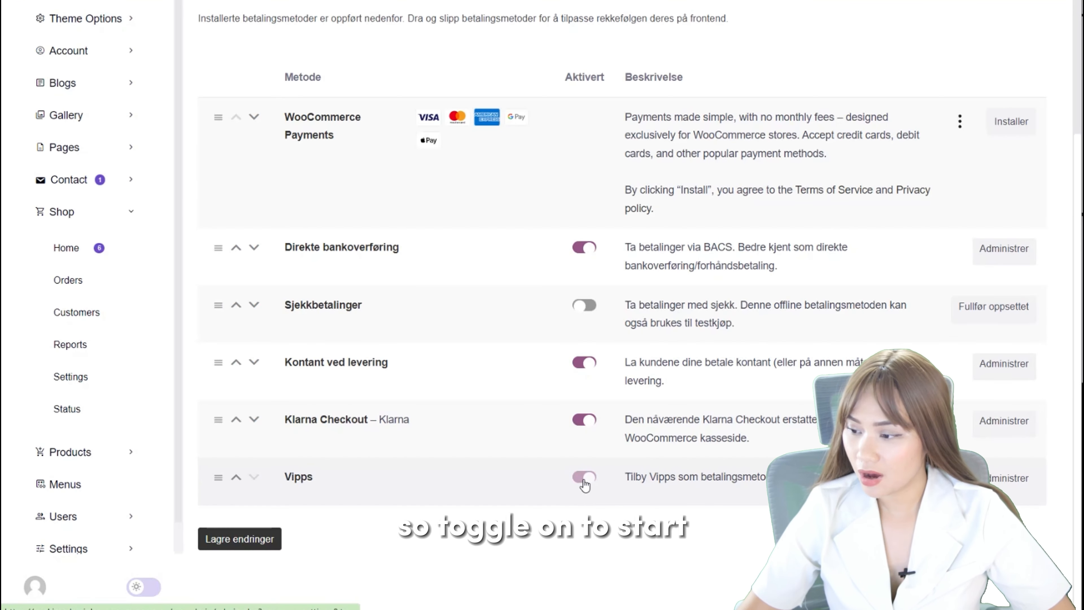
{"action": "left_click", "coordinate": [584, 476]}
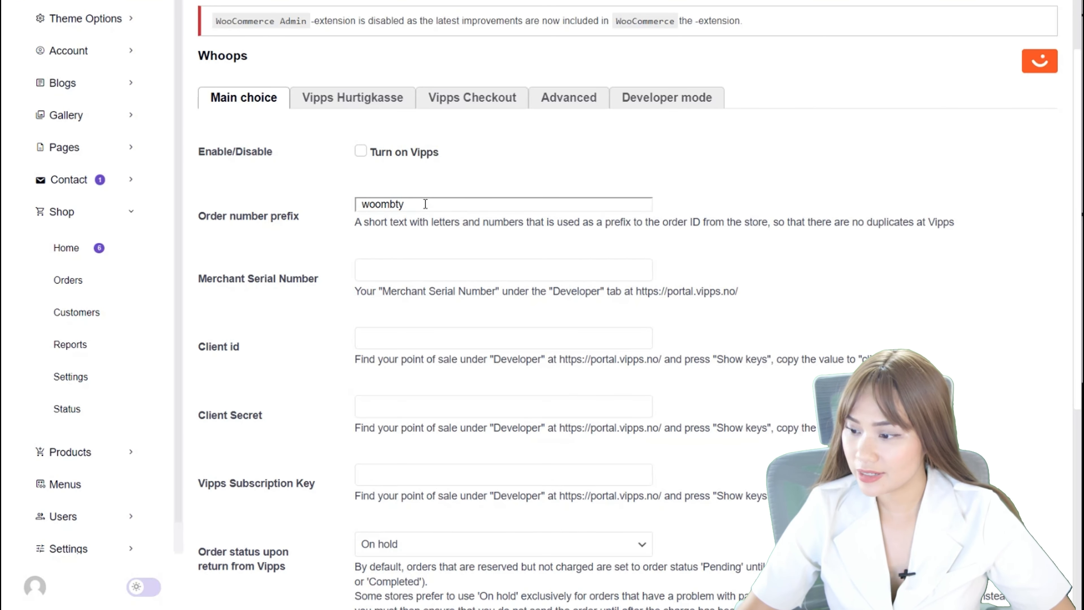
Examine the Vipps credential fields for merchant serial number, client id, client secret and subscription key.
{"action": "left_click", "coordinate": [397, 334]}
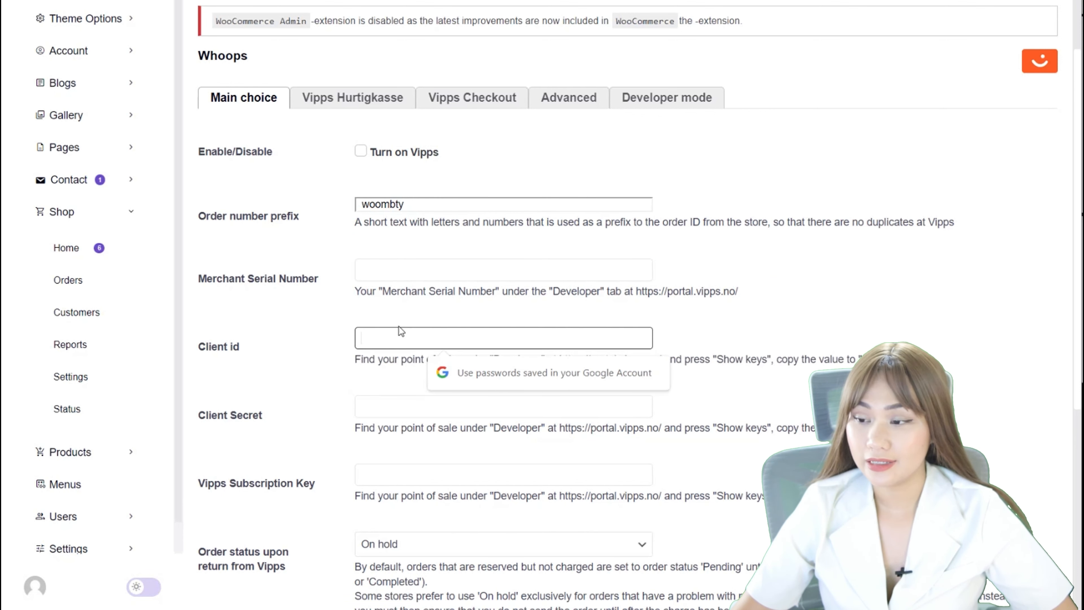
{"action": "scroll", "coordinate": [413, 210], "scroll_direction": "down", "scroll_amount": 2}
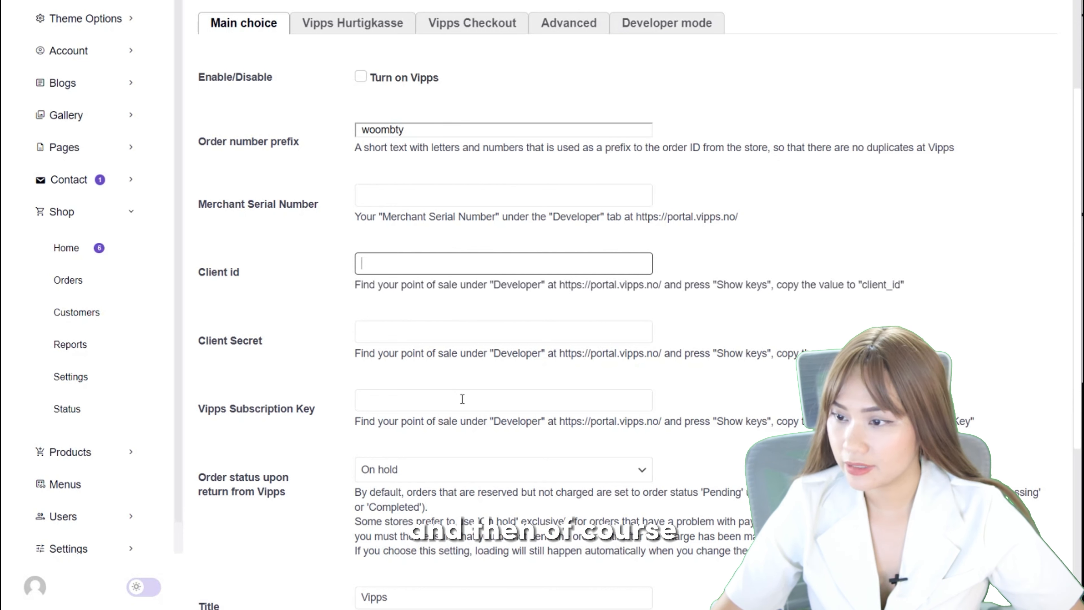
{"action": "left_click", "coordinate": [443, 337]}
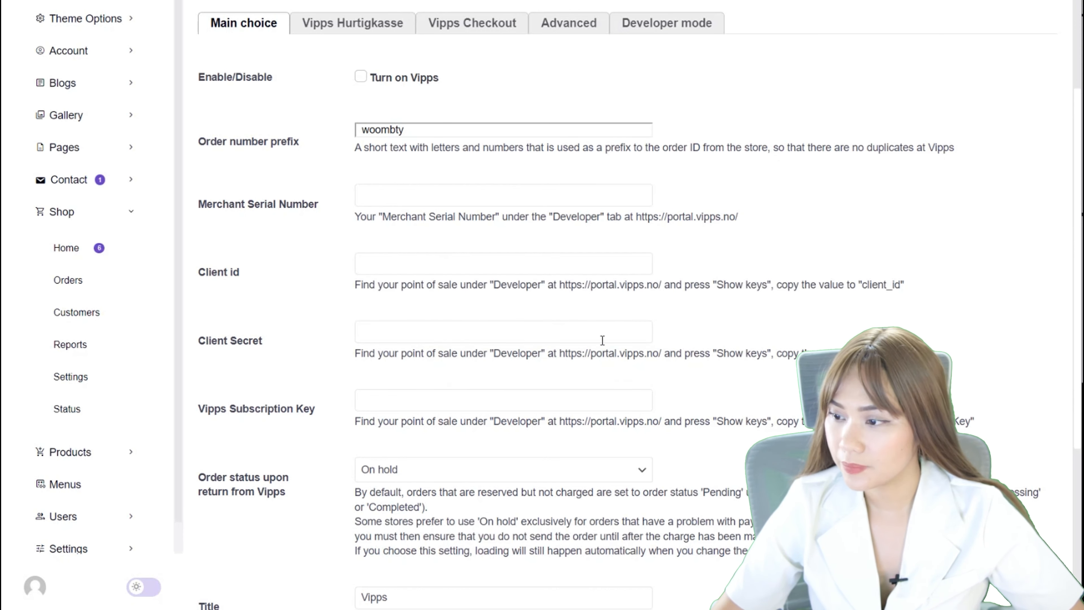
{"action": "scroll", "coordinate": [448, 274], "scroll_direction": "down", "scroll_amount": 3}
{"action": "left_click", "coordinate": [437, 260]}
{"action": "left_click", "coordinate": [433, 182]}
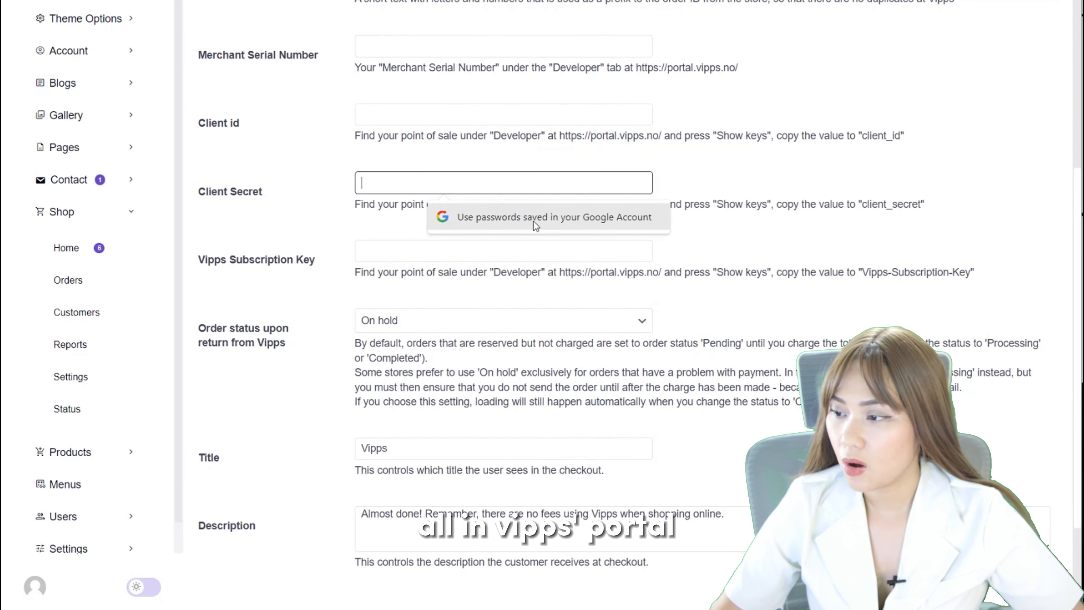
{"action": "left_click", "coordinate": [527, 119]}
{"action": "left_click", "coordinate": [450, 47]}
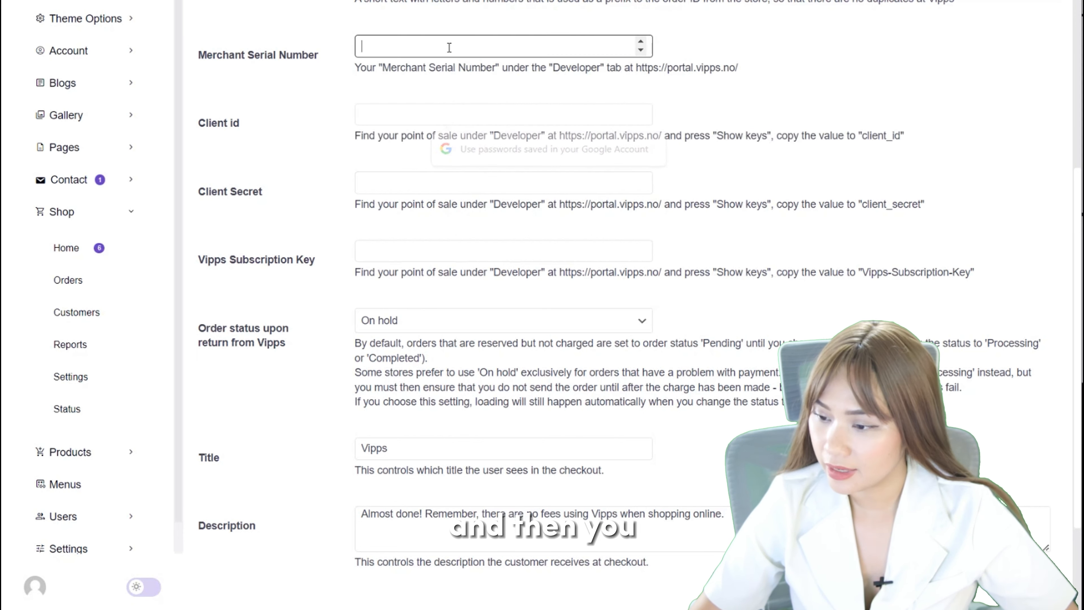
Examine the title and description that customers see for Vipps at checkout.
{"action": "scroll", "coordinate": [419, 186], "scroll_direction": "up", "scroll_amount": 3}
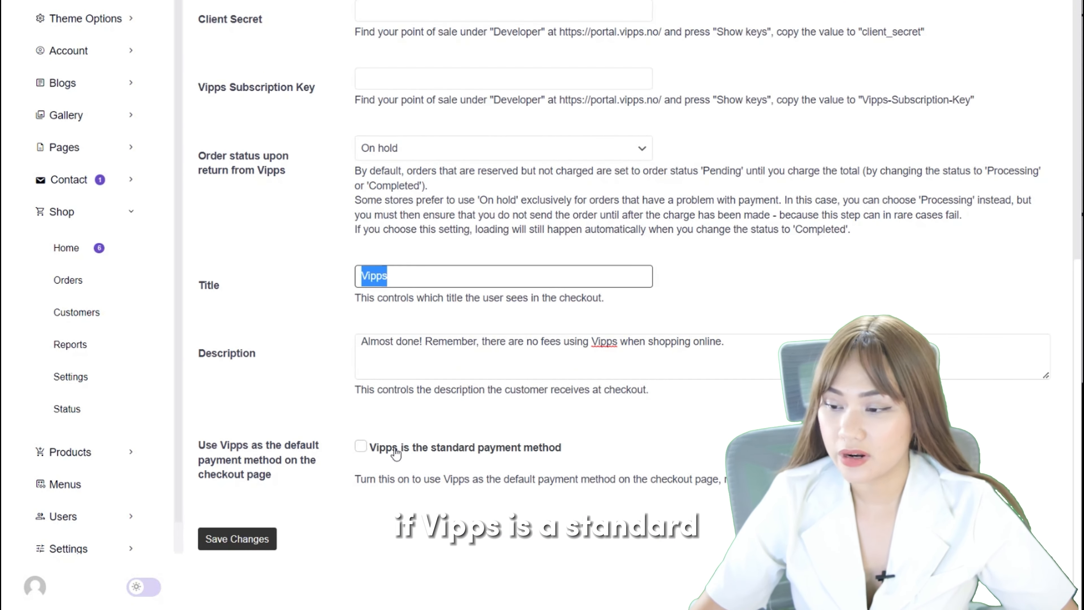
{"action": "left_click", "coordinate": [450, 346]}
{"action": "left_click", "coordinate": [472, 340]}
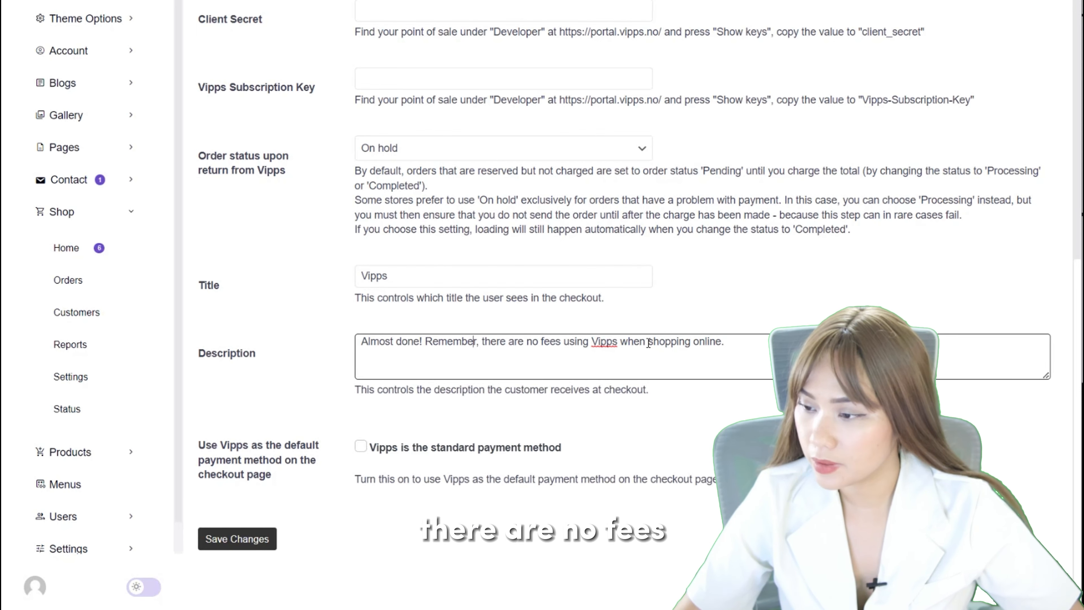
{"action": "left_click_drag", "start_coordinate": [722, 341], "coordinate": [448, 341]}
{"action": "left_click", "coordinate": [585, 357]}
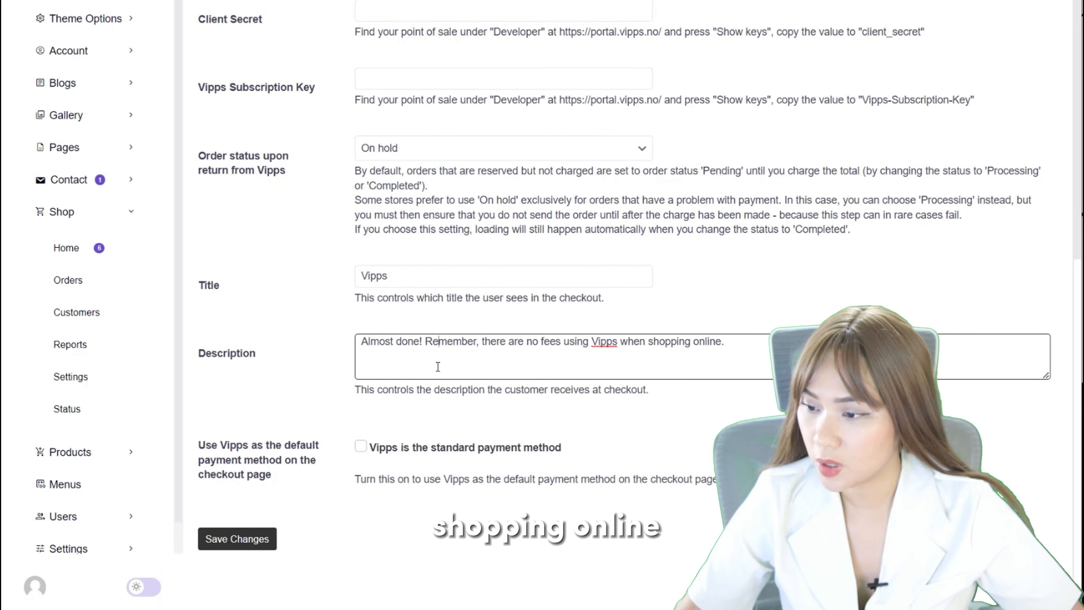
{"action": "scroll", "coordinate": [346, 419], "scroll_direction": "up", "scroll_amount": 10}
{"action": "scroll", "coordinate": [348, 419], "scroll_direction": "up", "scroll_amount": 2}
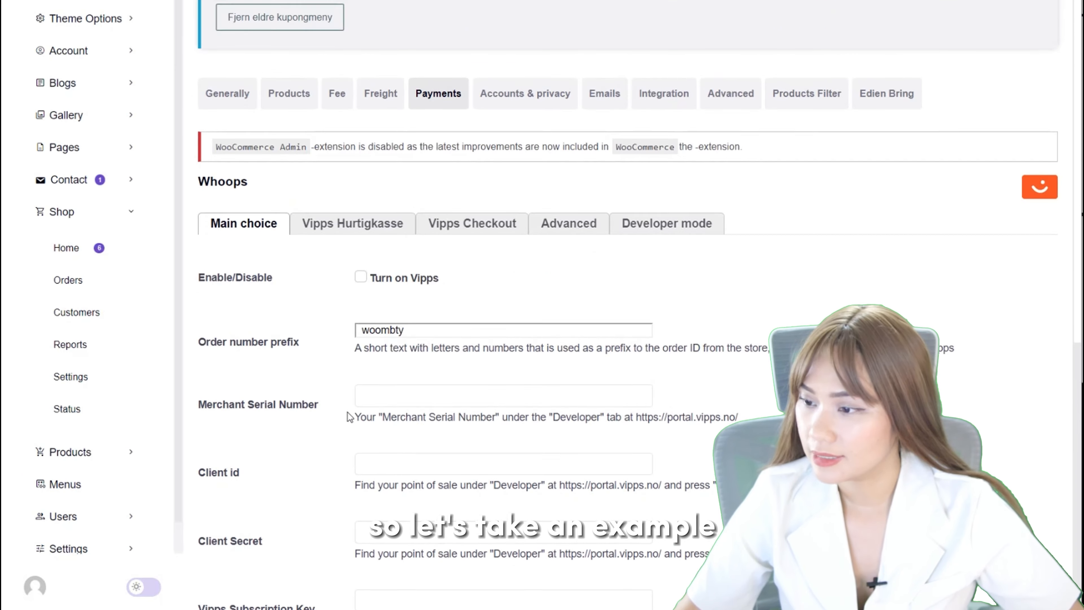
{"action": "scroll", "coordinate": [347, 418], "scroll_direction": "down", "scroll_amount": 5}
{"action": "scroll", "coordinate": [348, 418], "scroll_direction": "up", "scroll_amount": 4}
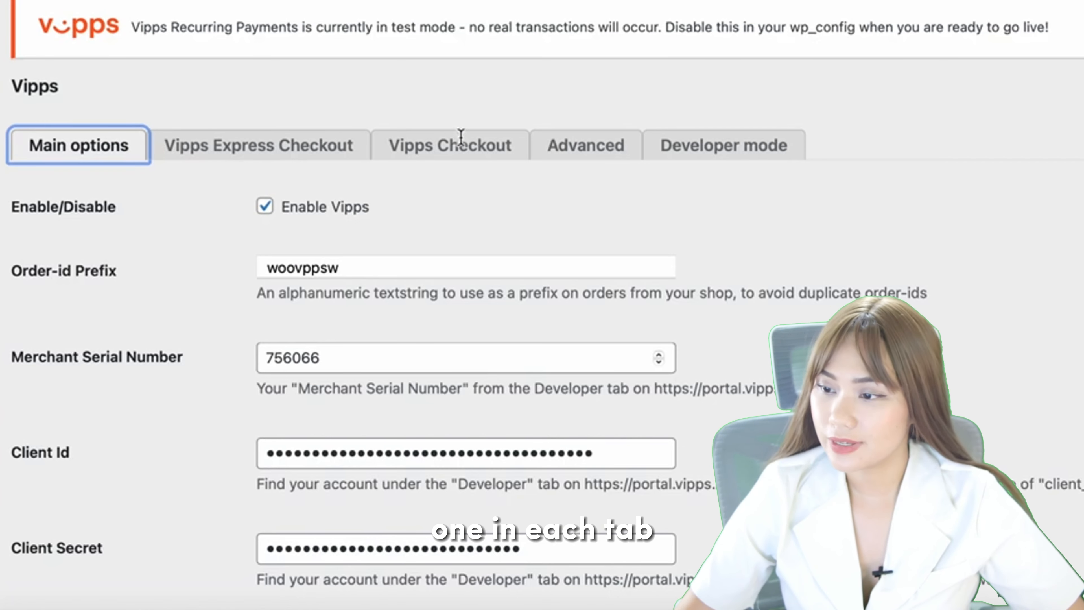
Check the Vipps Checkout options, and set the title in the main Vipps options to "Vipps, VISA eller MasterCard".
{"action": "left_click", "coordinate": [460, 151]}
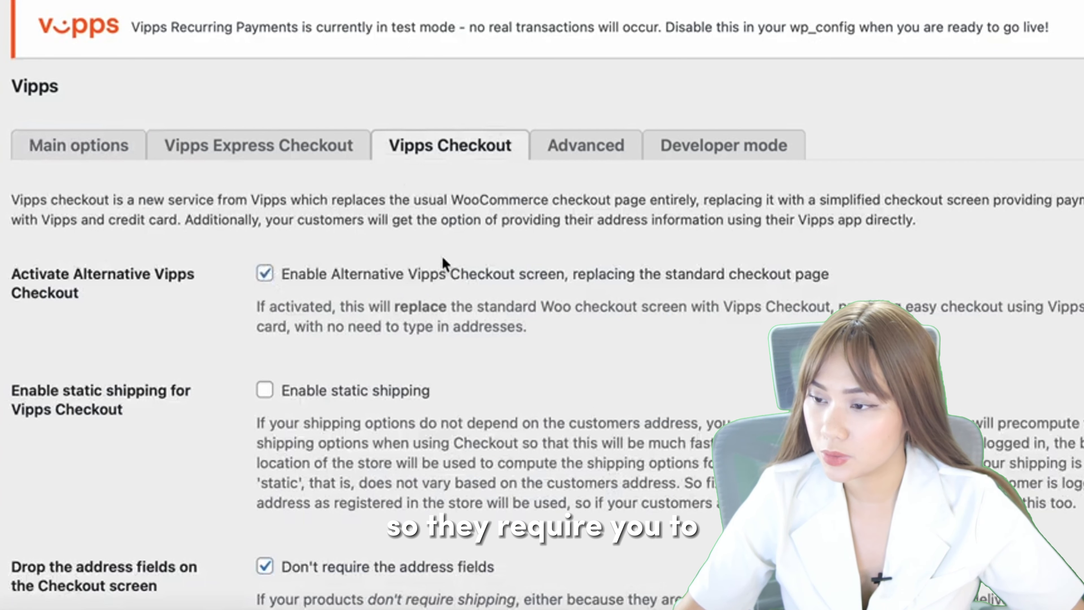
{"action": "left_click", "coordinate": [85, 145]}
{"action": "scroll", "coordinate": [440, 267], "scroll_direction": "down", "scroll_amount": 20}
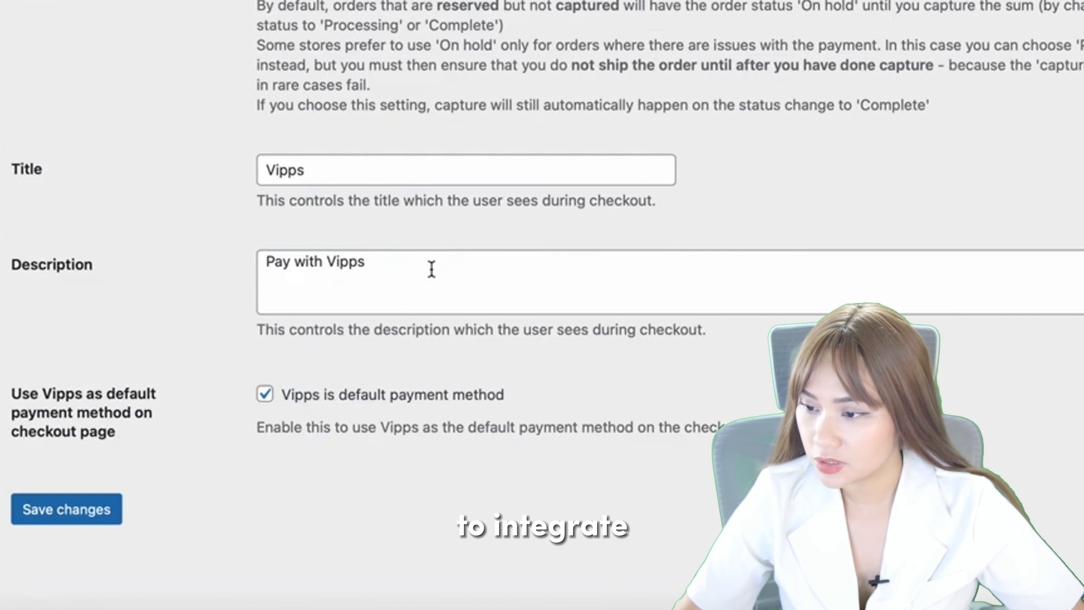
{"action": "left_click", "coordinate": [387, 170]}
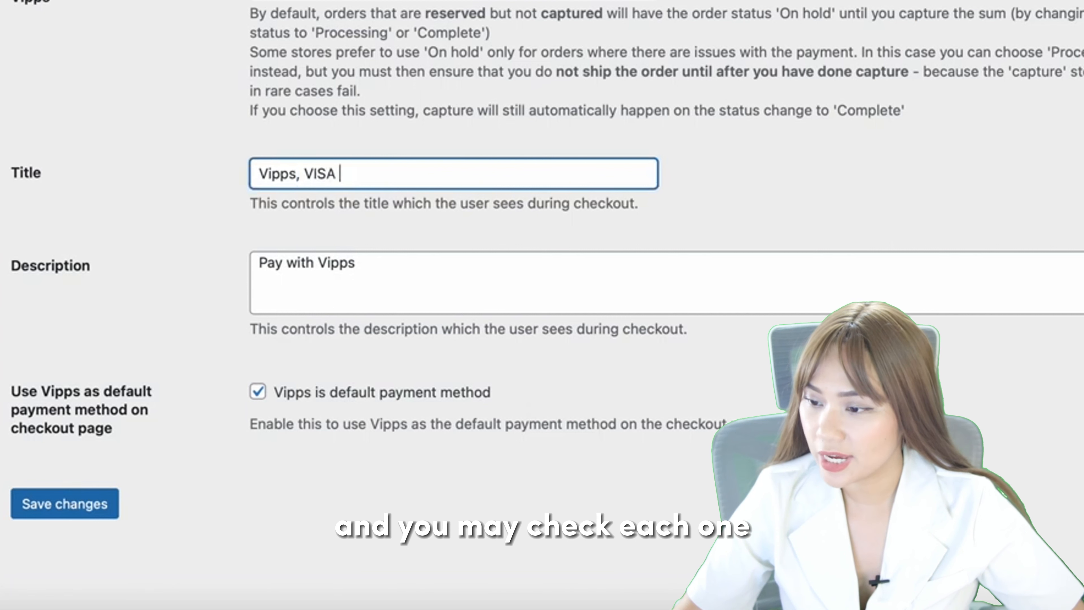
{"action": "type", "text": ", VISA eller Mast"}
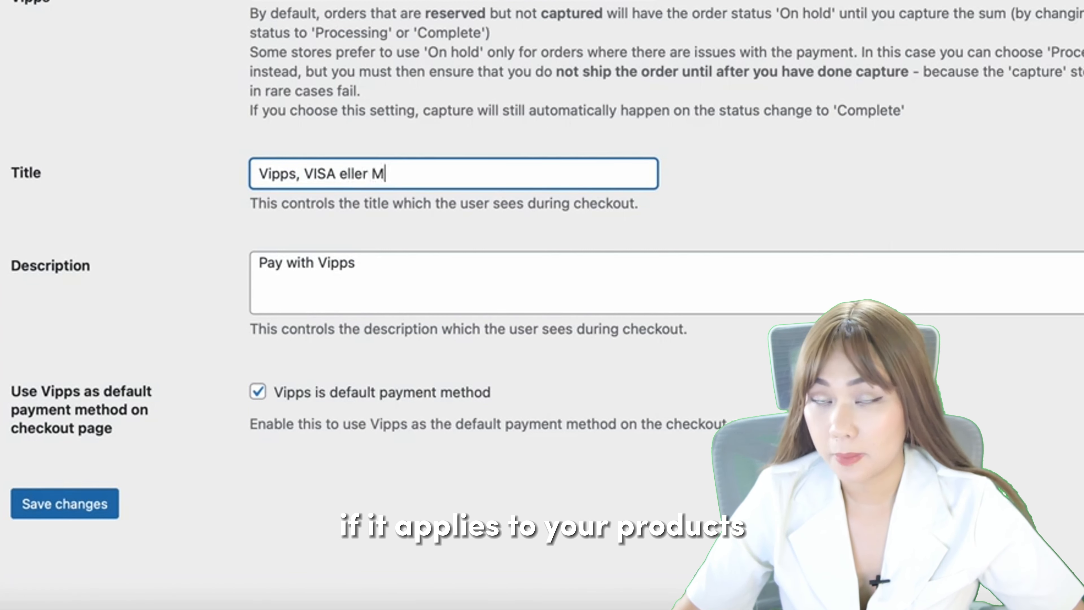
{"action": "type", "text": "erCard"}
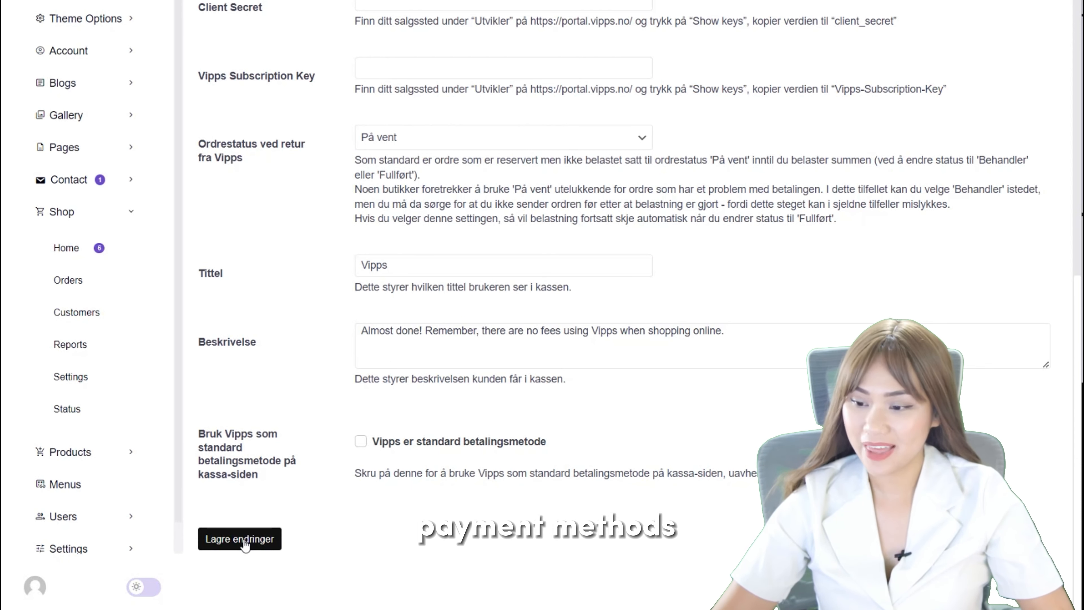
Save the store's Vipps payment settings.
{"action": "left_click", "coordinate": [243, 541]}
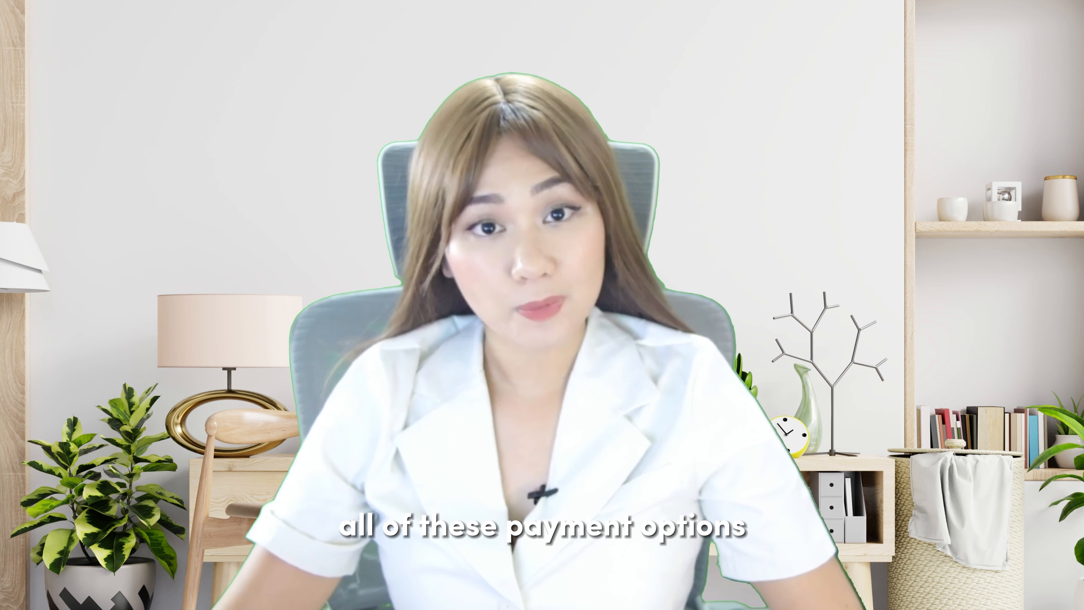